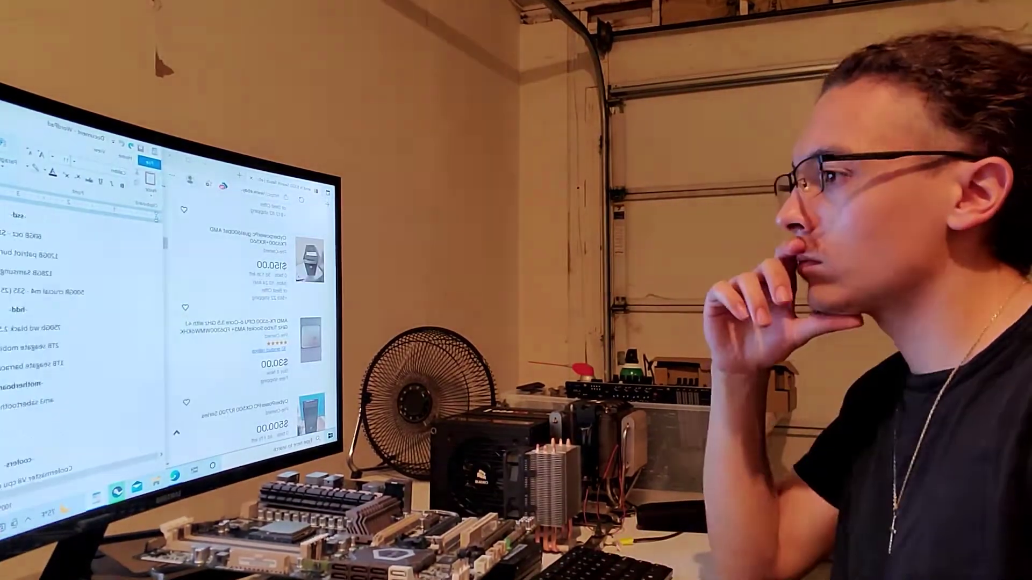
scroll(250, 323, "down", 3)
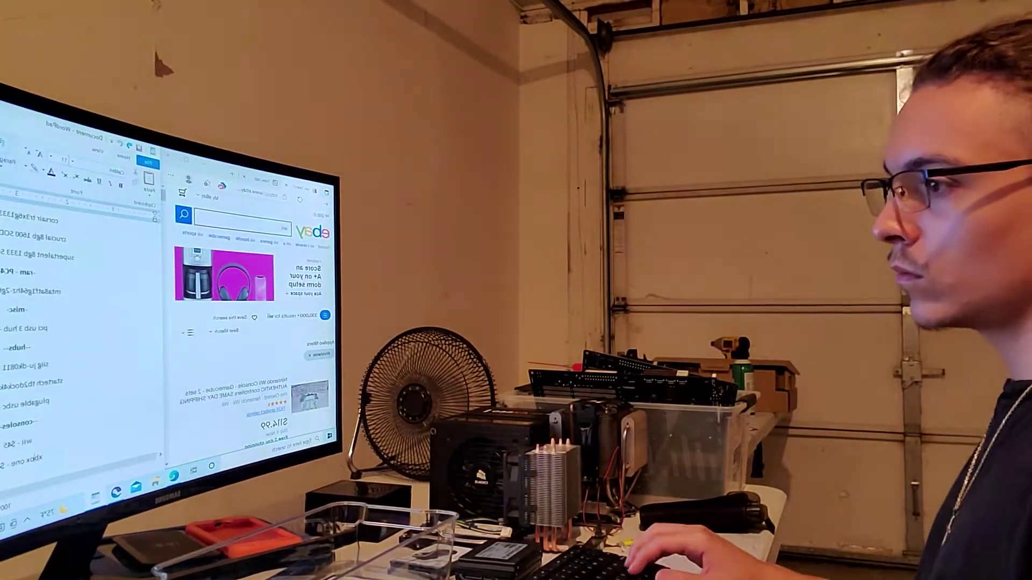
scroll(250, 322, "down", 5)
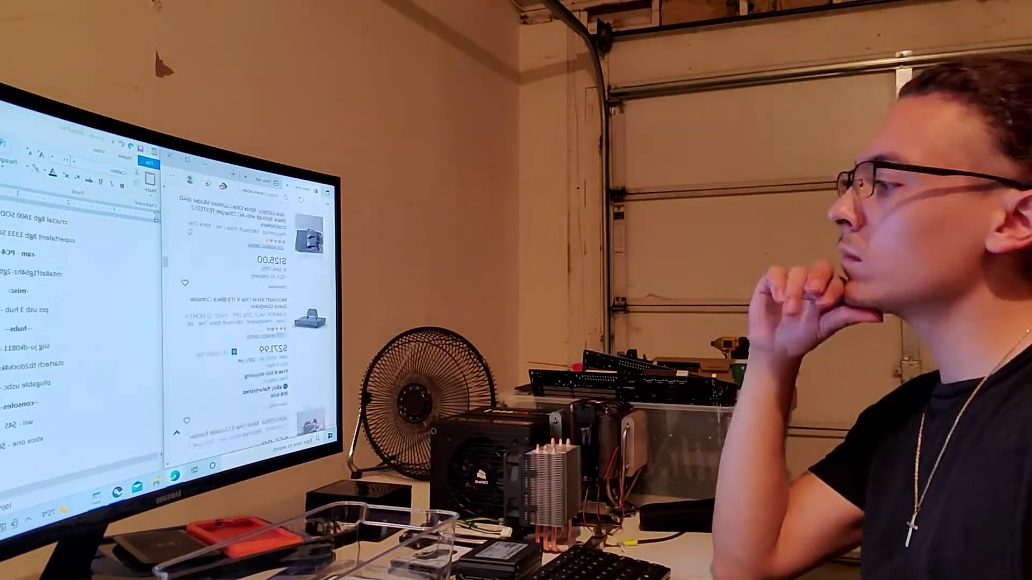